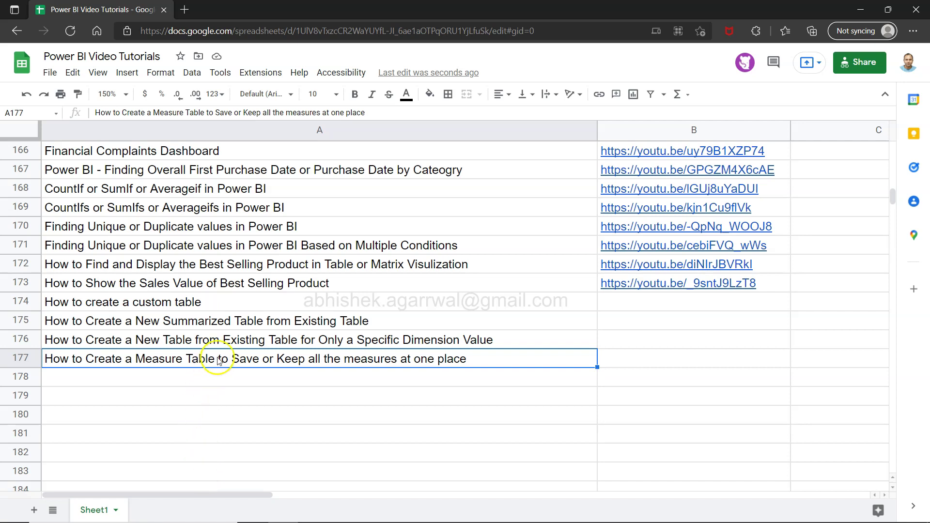
Step: Fill cell A177, the measure-table tutorial title, with yellow
left_click(430, 94)
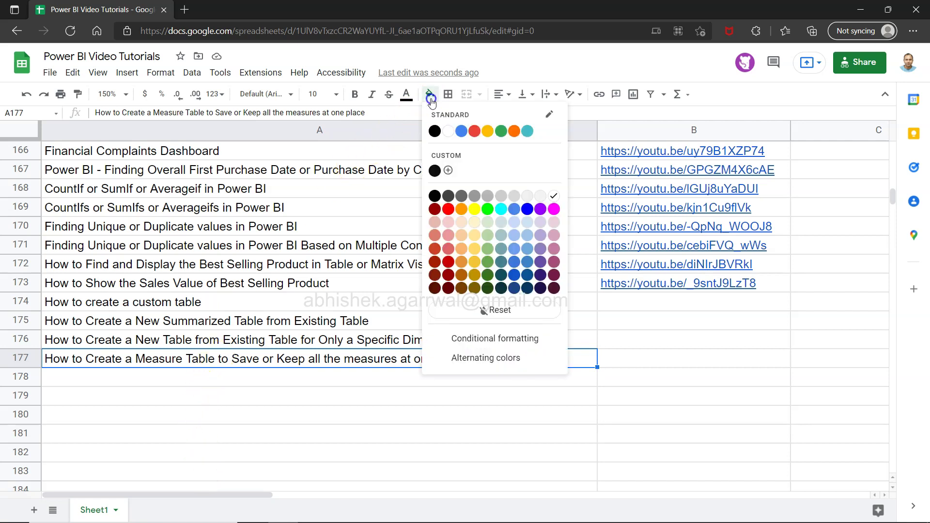
left_click(475, 205)
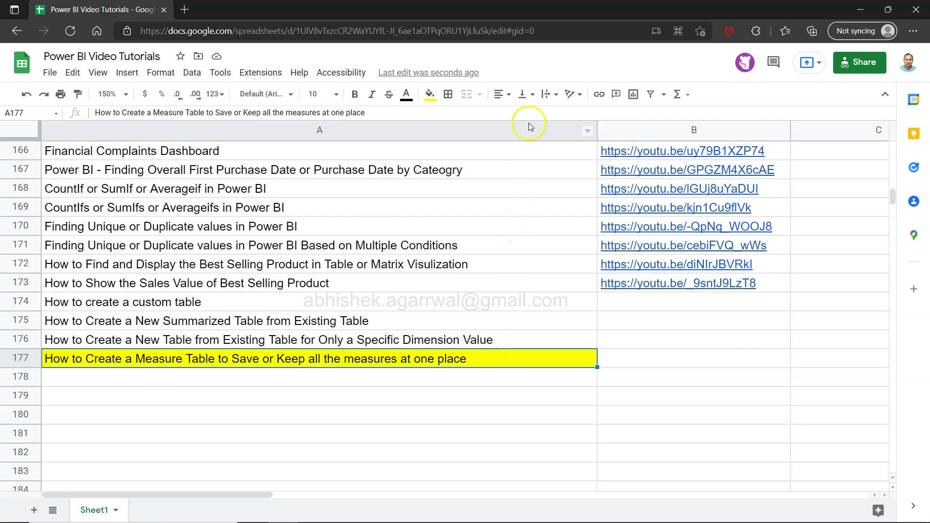
left_click(551, 27)
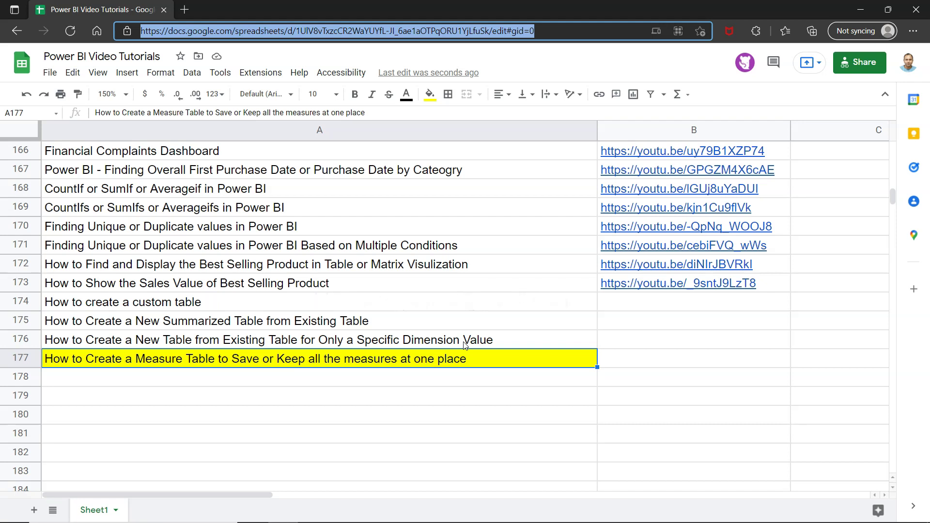
Step: Switch to the Sales Dashboard report, browse the Orders table's fields, then collapse Orders
key("alt+Tab")
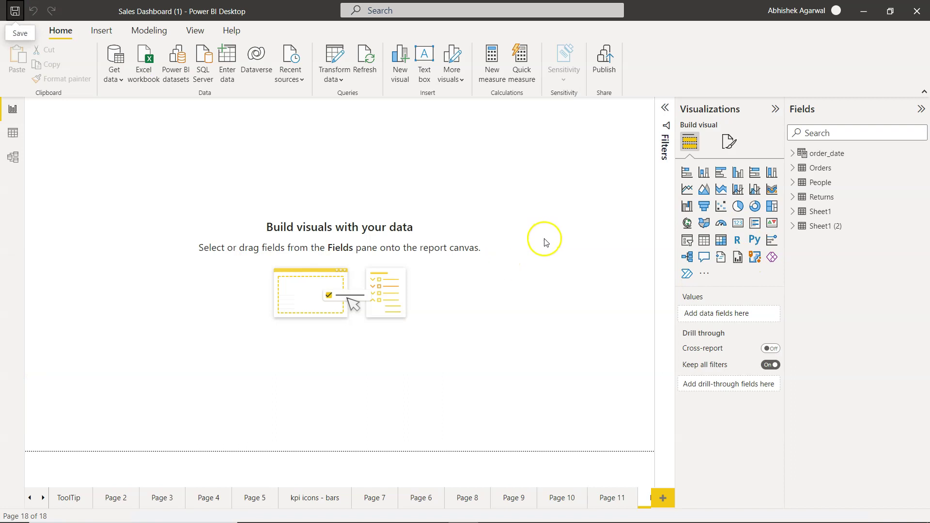
left_click(793, 168)
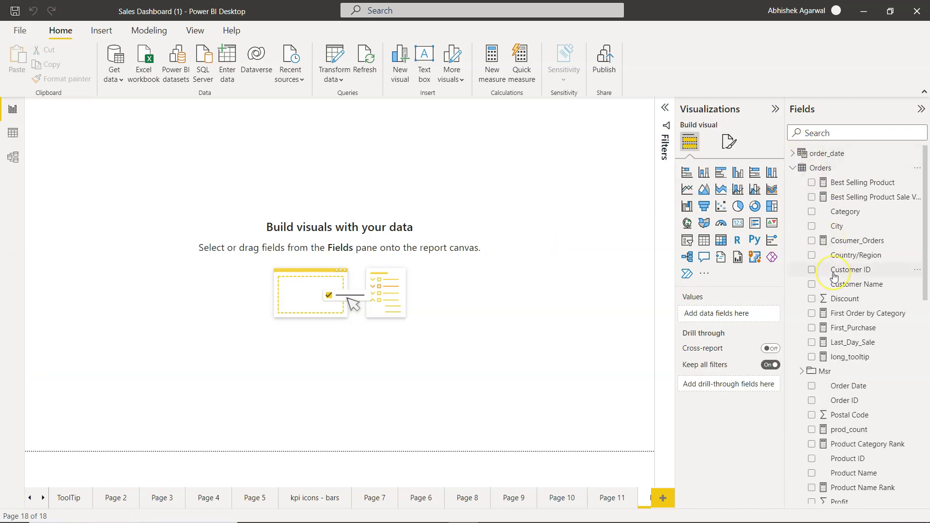
scroll(829, 261, "down", 5)
scroll(834, 277, "down", 6)
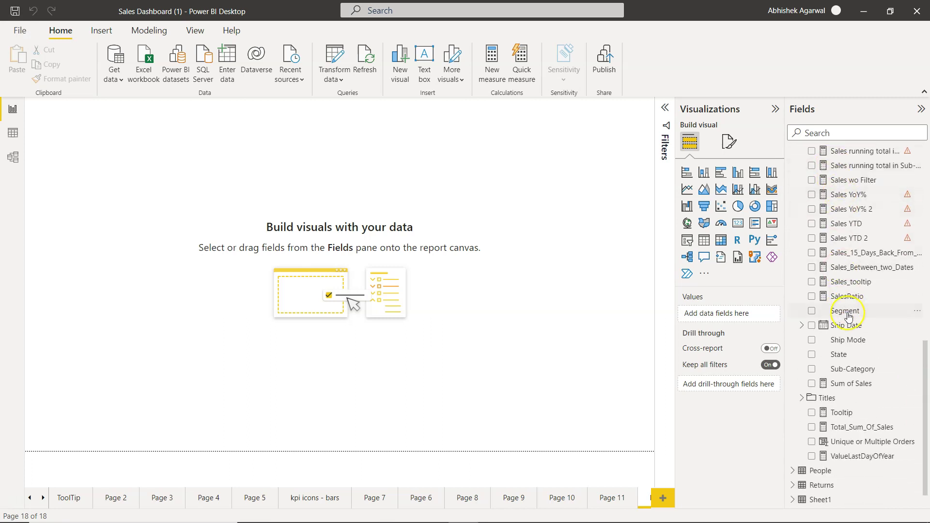
scroll(849, 317, "down", 1)
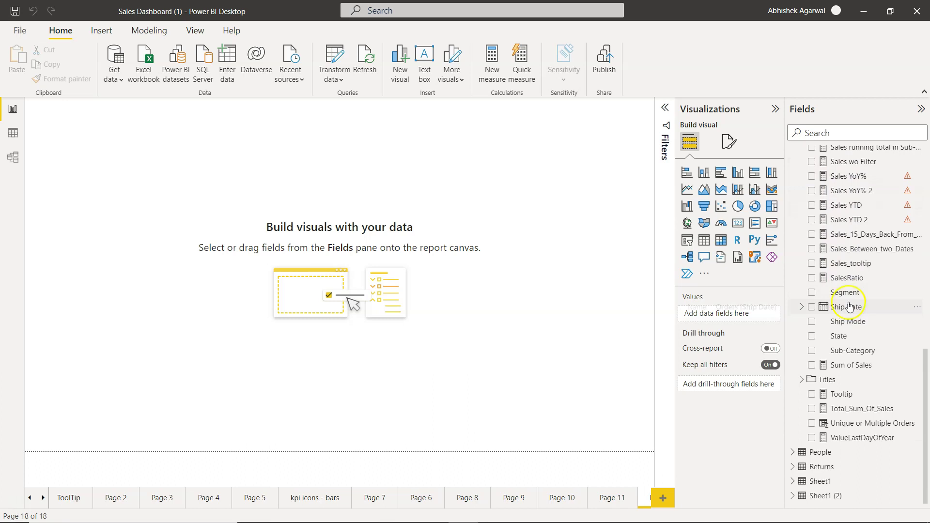
scroll(848, 317, "up", 8)
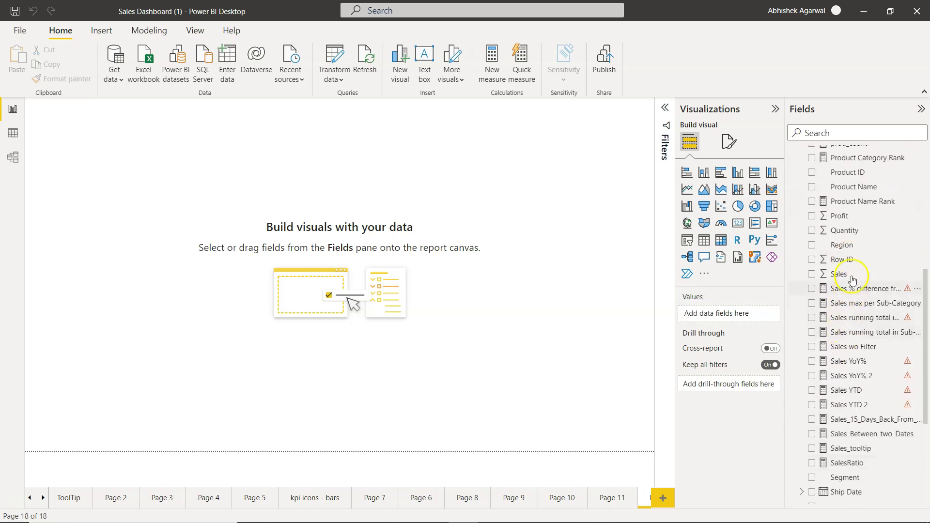
scroll(851, 238, "up", 9)
scroll(853, 271, "up", 4)
scroll(853, 407, "down", 10)
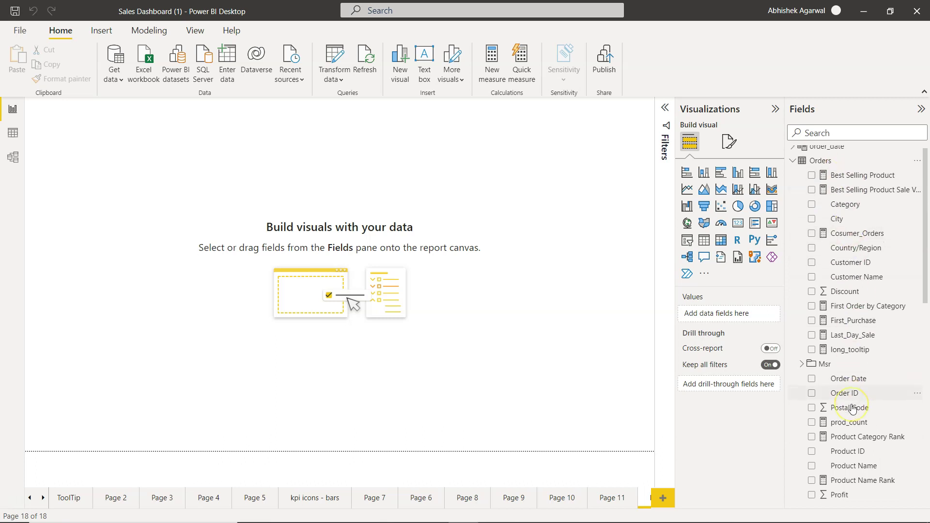
scroll(853, 407, "down", 4)
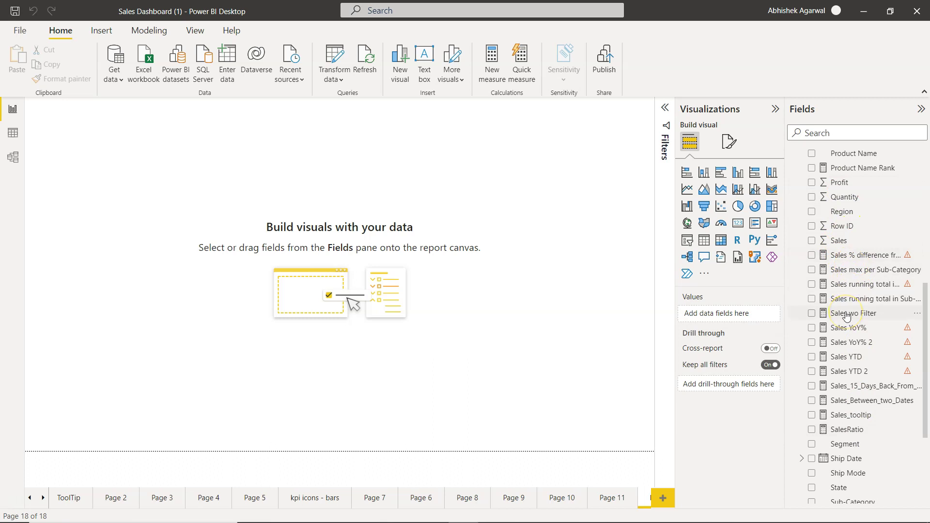
scroll(846, 314, "up", 5)
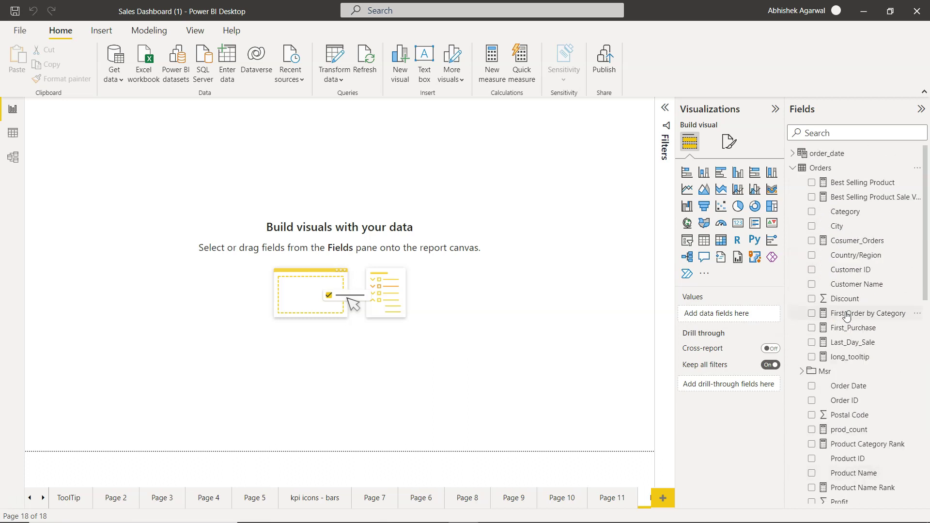
left_click(794, 168)
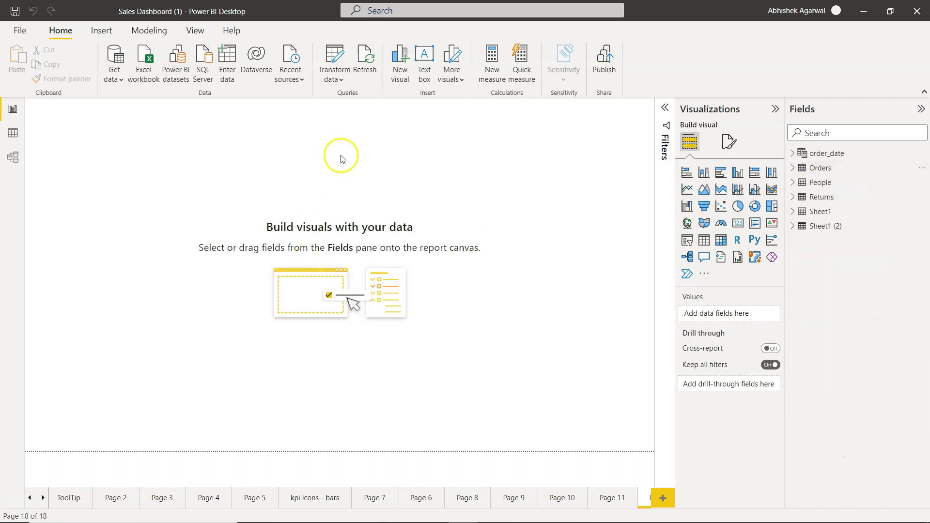
Step: Start a new entered-data table and rename its Column1 to Region
left_click(227, 66)
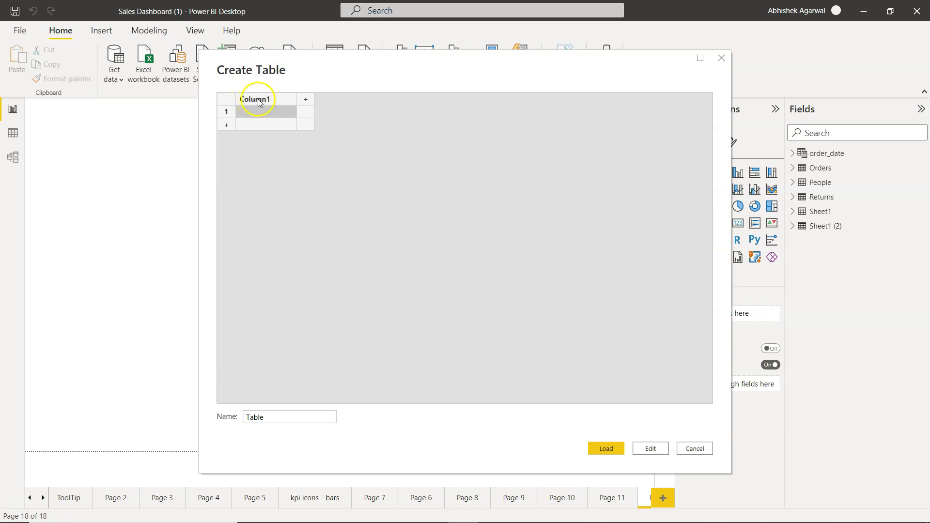
double_click(258, 99)
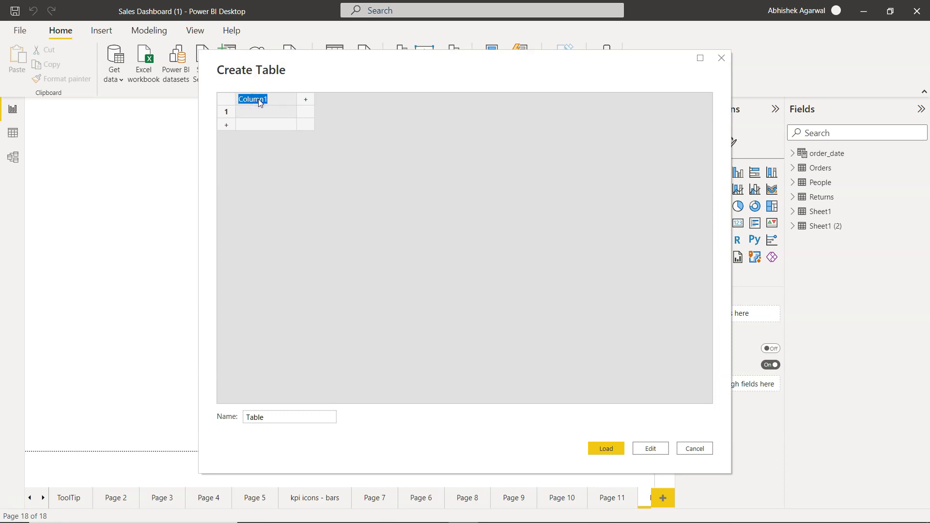
type("Region")
key("Return")
left_click(251, 114)
Step: Name the new table Measures and load it into the model
left_click_drag(285, 417, 182, 425)
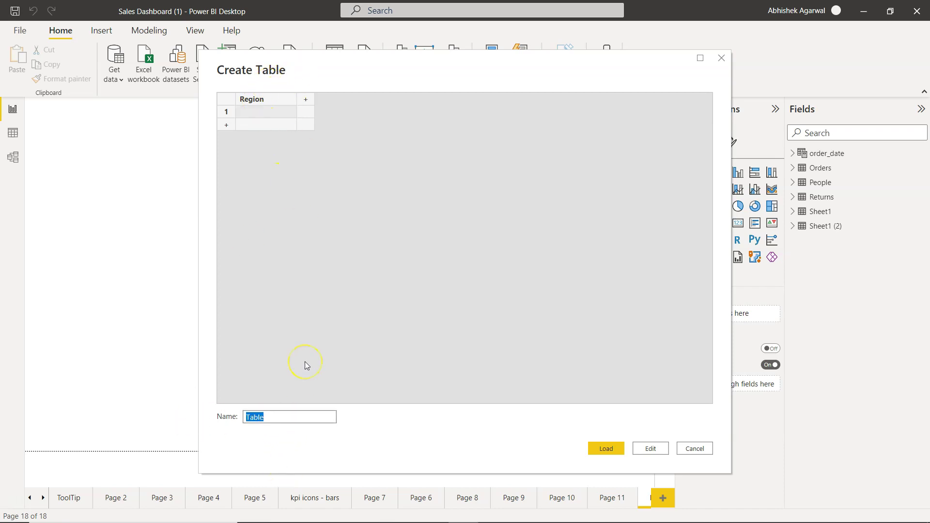
type("Measure")
key("BackSpace")
key("BackSpace")
key("BackSpace")
key("BackSpace")
key("BackSpace")
type("asures")
left_click(606, 447)
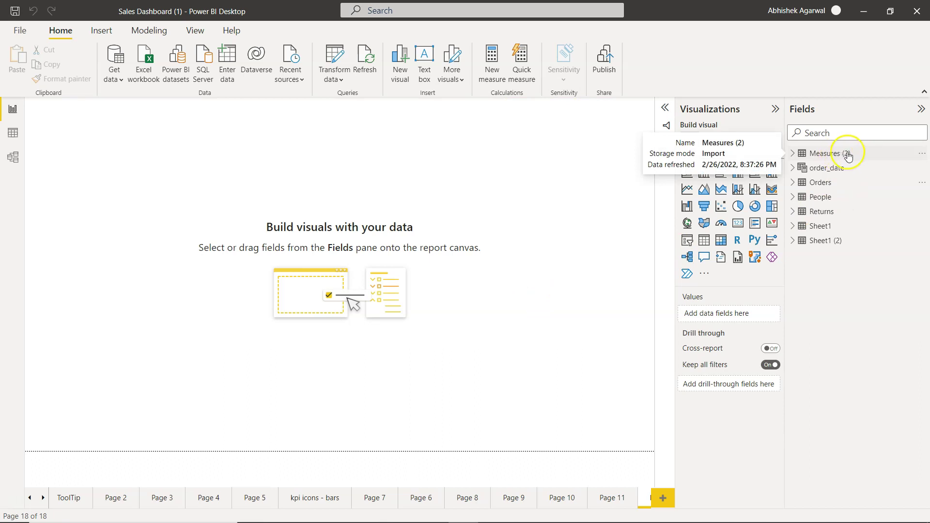
Step: Add the measure Total_sales = SUM(Orders[Sales]) to the Measures (2) table
left_click(848, 155)
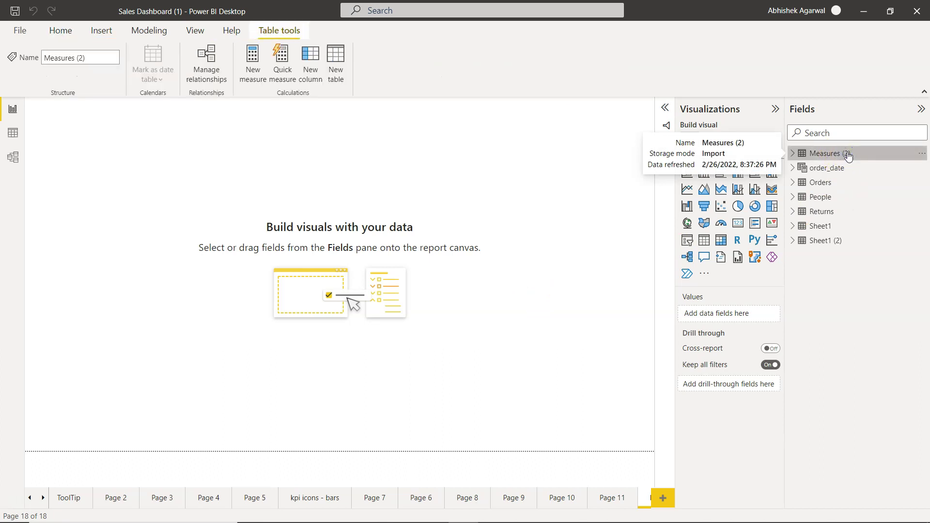
right_click(848, 156)
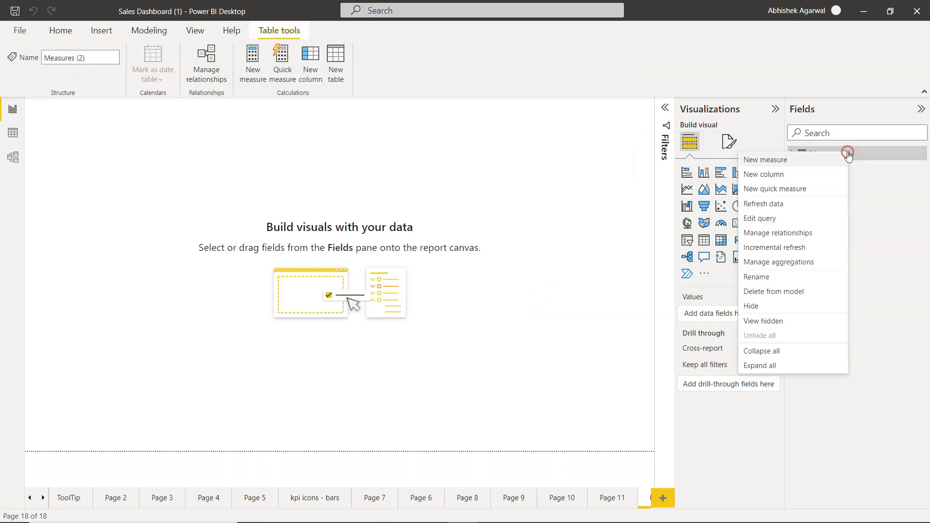
left_click(802, 163)
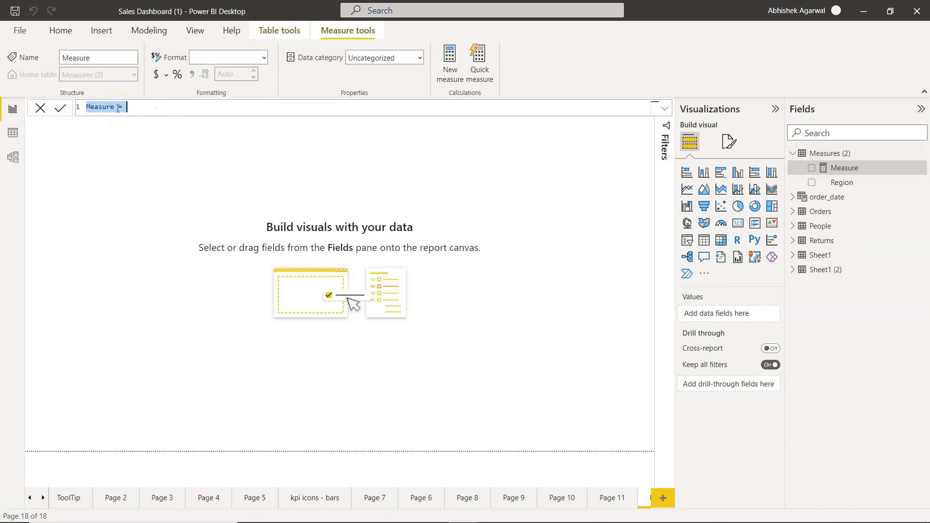
type("Total_sales")
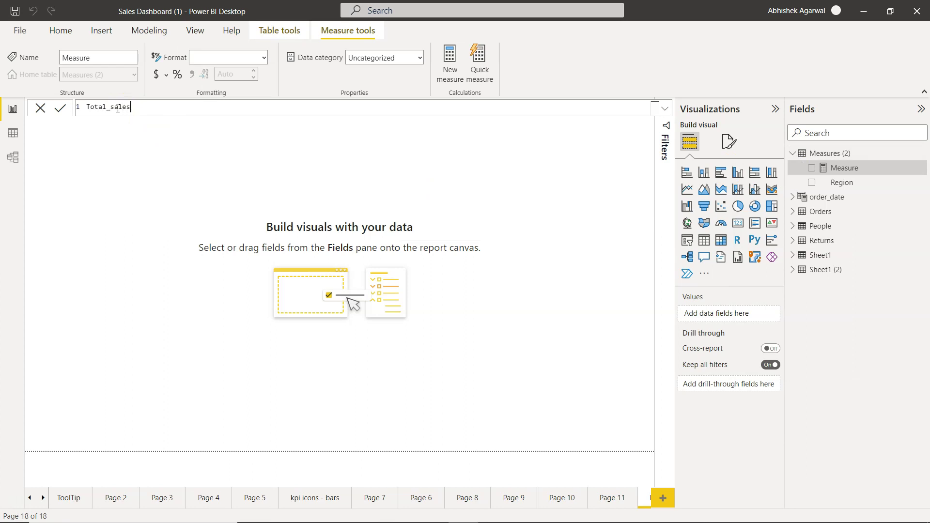
type(" = sum")
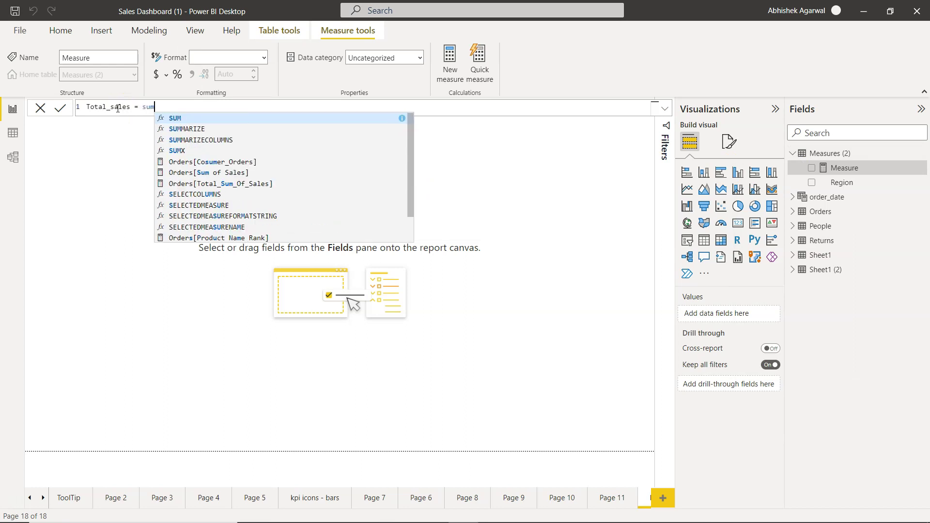
type("(sal")
key("Tab")
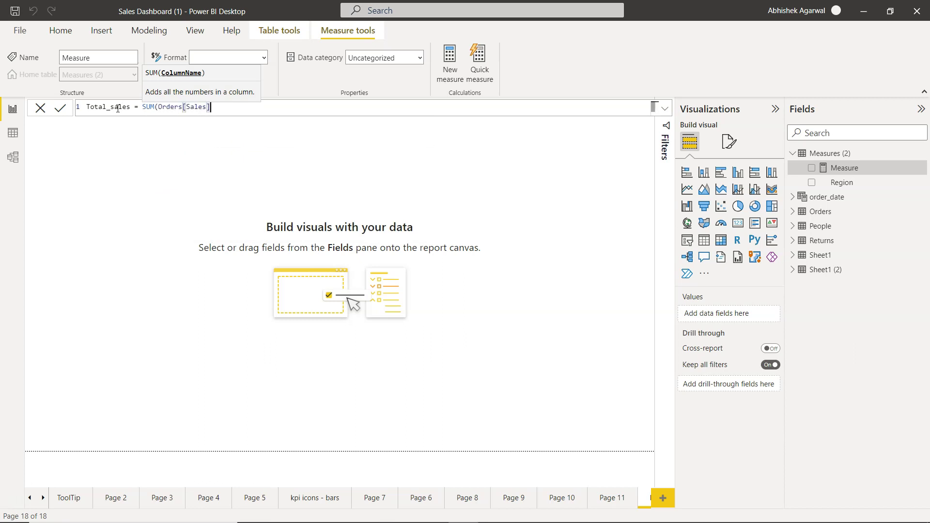
type(")")
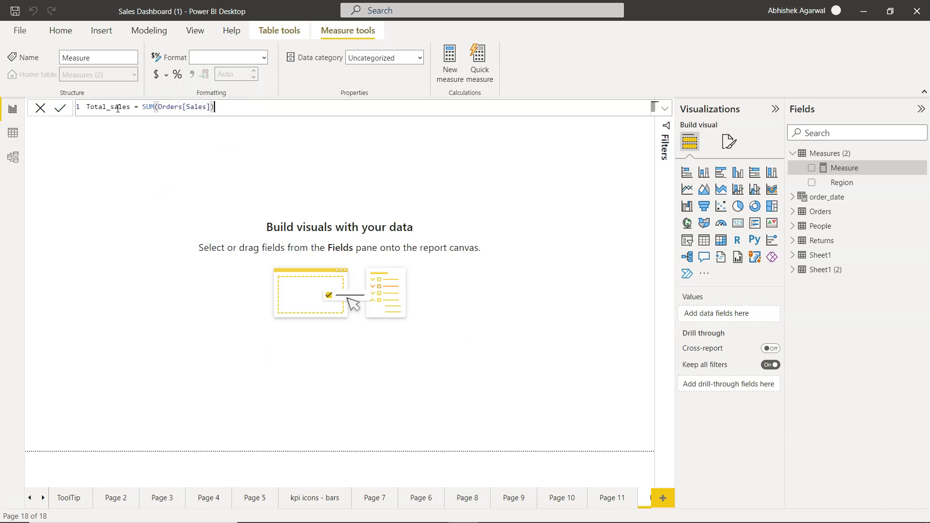
left_click(56, 109)
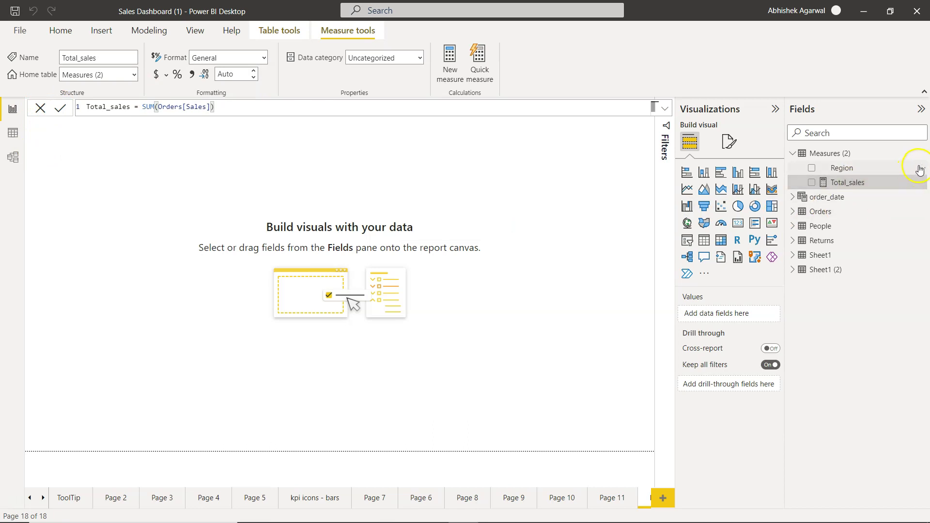
Step: Delete the Region column from Measures (2), leaving Total_sales as its only field
left_click(920, 169)
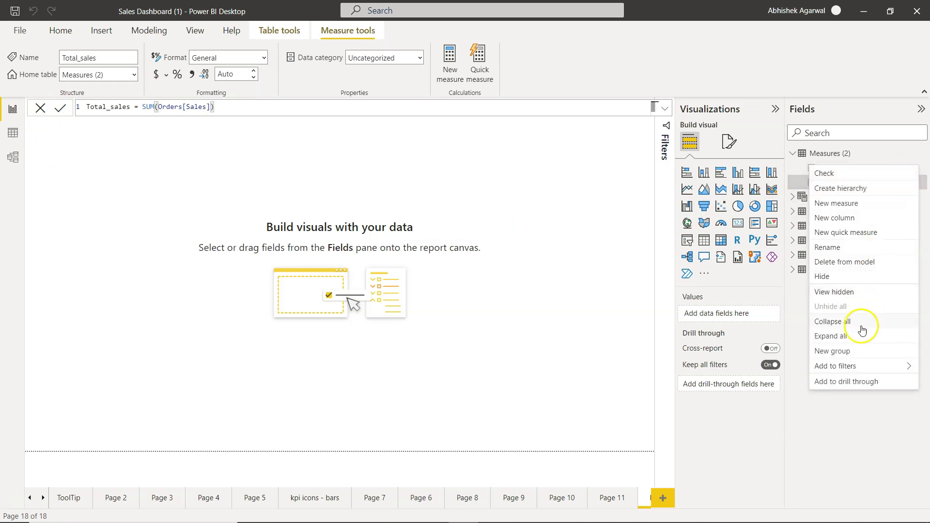
left_click(854, 262)
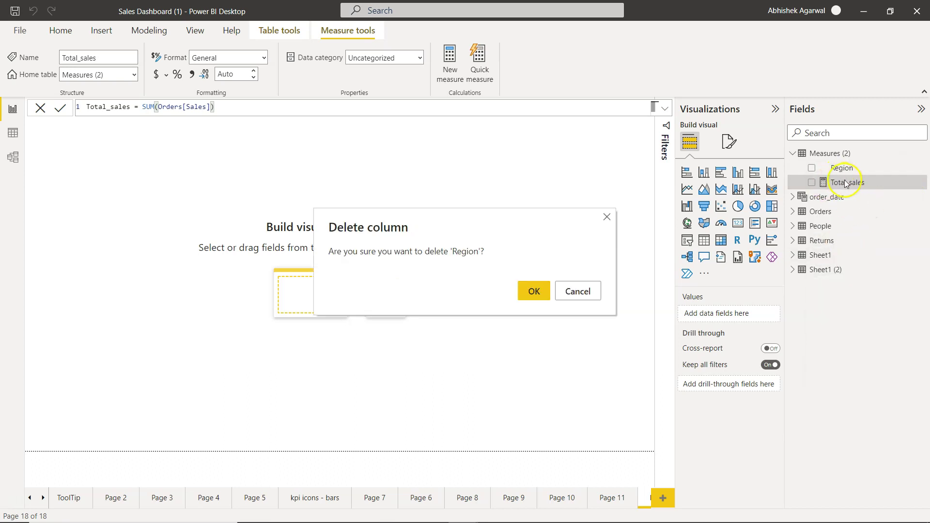
left_click(535, 291)
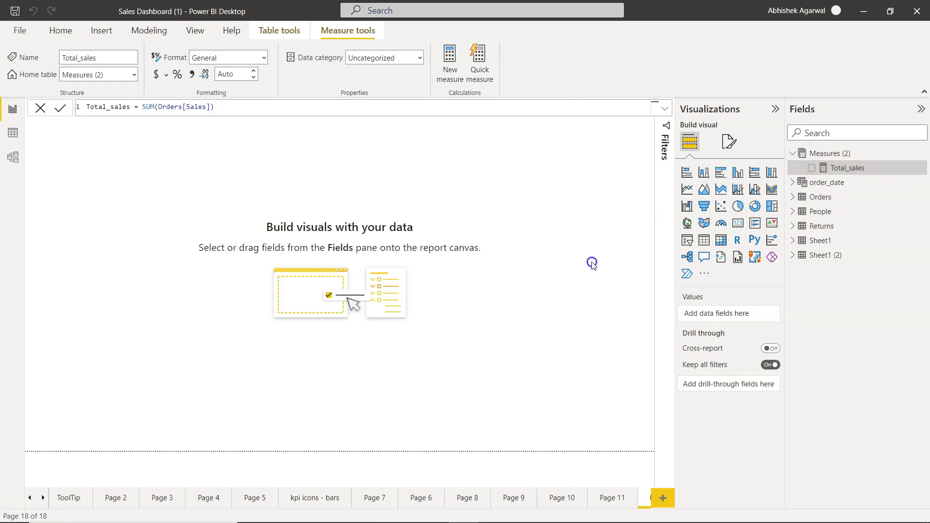
left_click(592, 262)
left_click(847, 167)
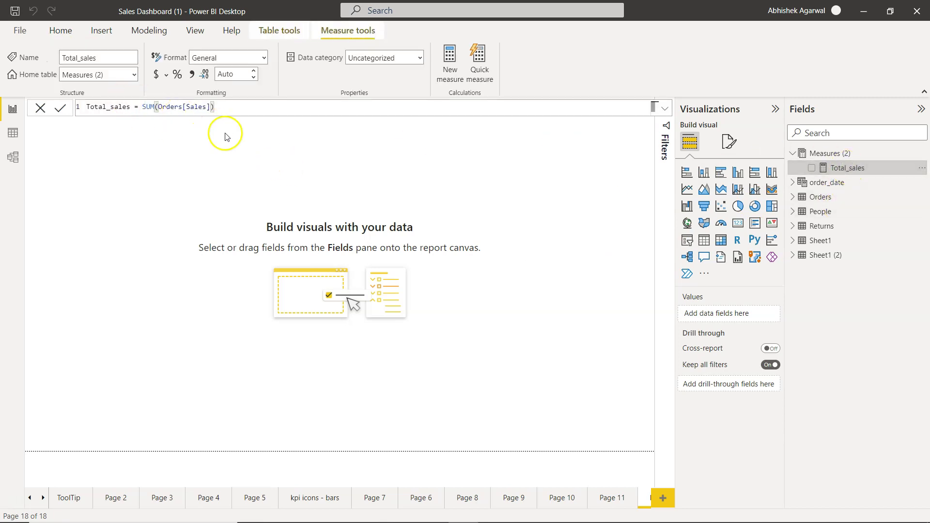
Step: Add a table visual with Category, Sales and Total_sales, then shrink it to fit its rows
left_click(245, 157)
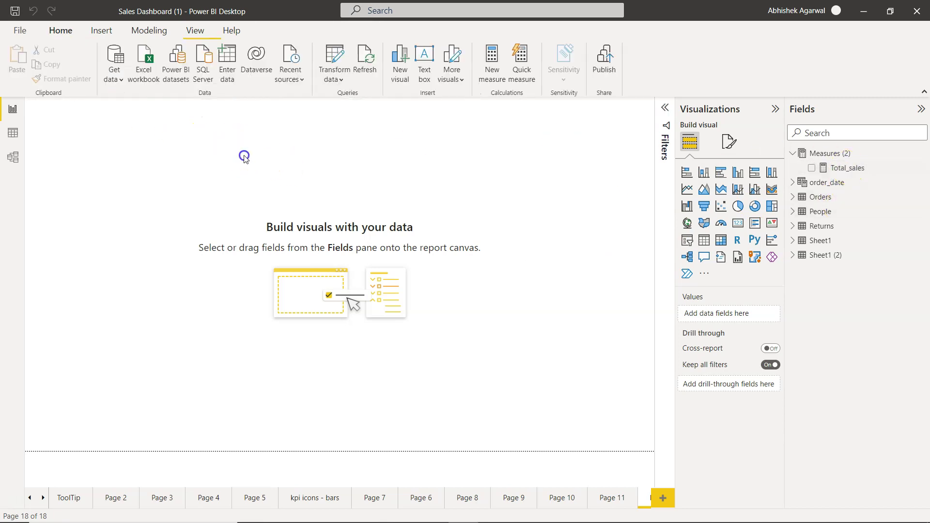
left_click(704, 240)
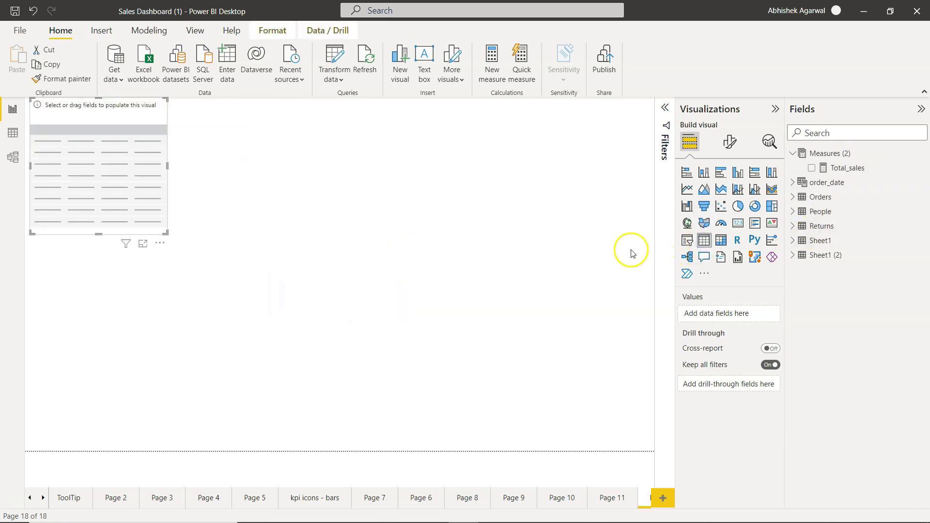
left_click(792, 196)
left_click(811, 241)
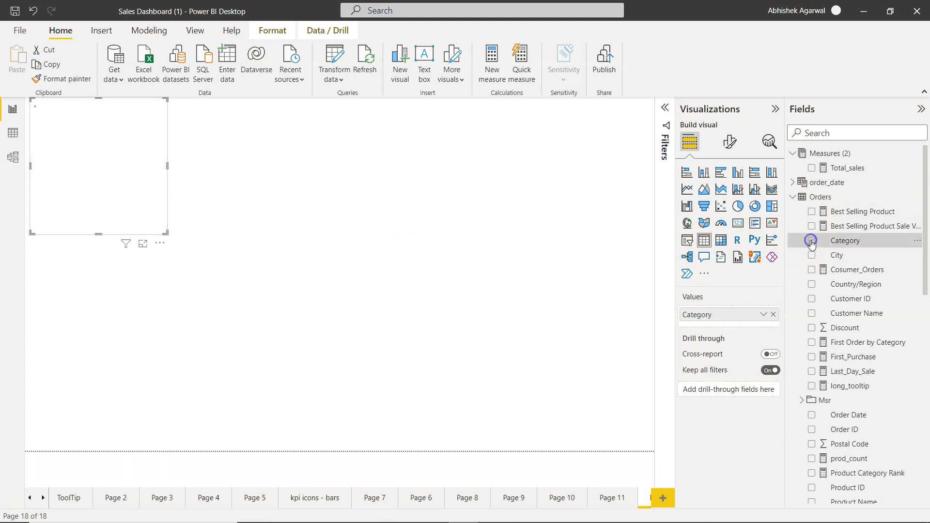
scroll(811, 242, "down", 5)
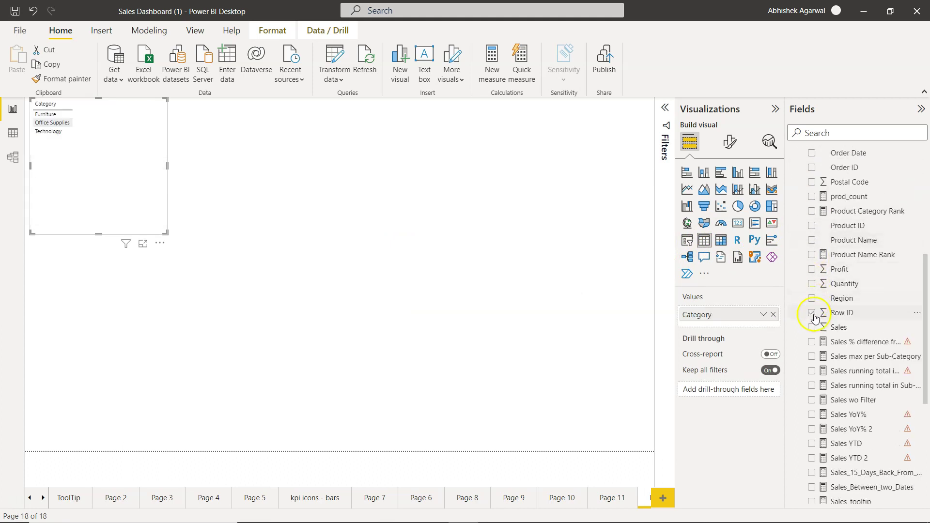
left_click(811, 327)
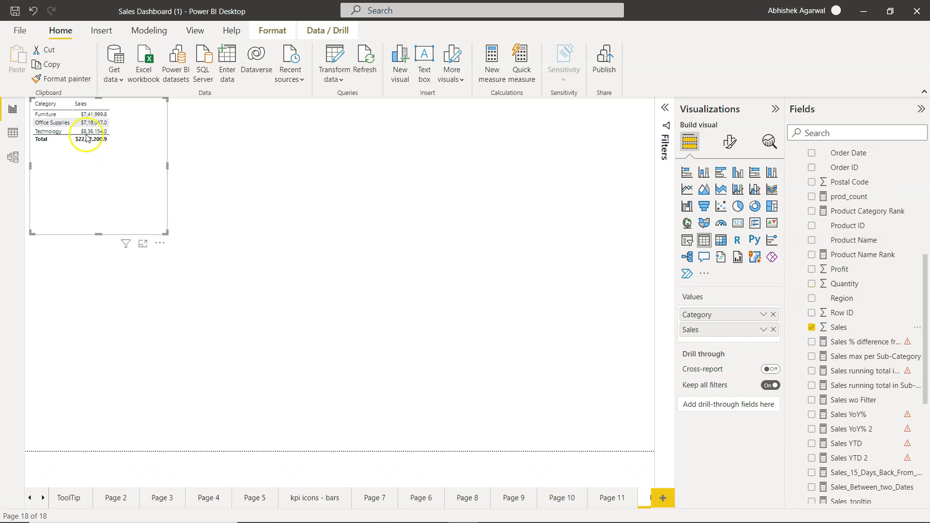
scroll(803, 223, "up", 5)
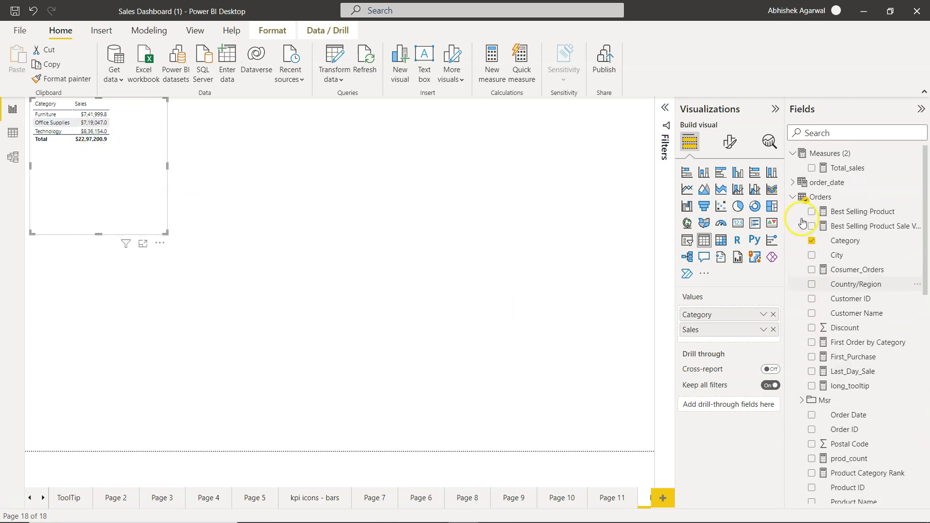
left_click(812, 167)
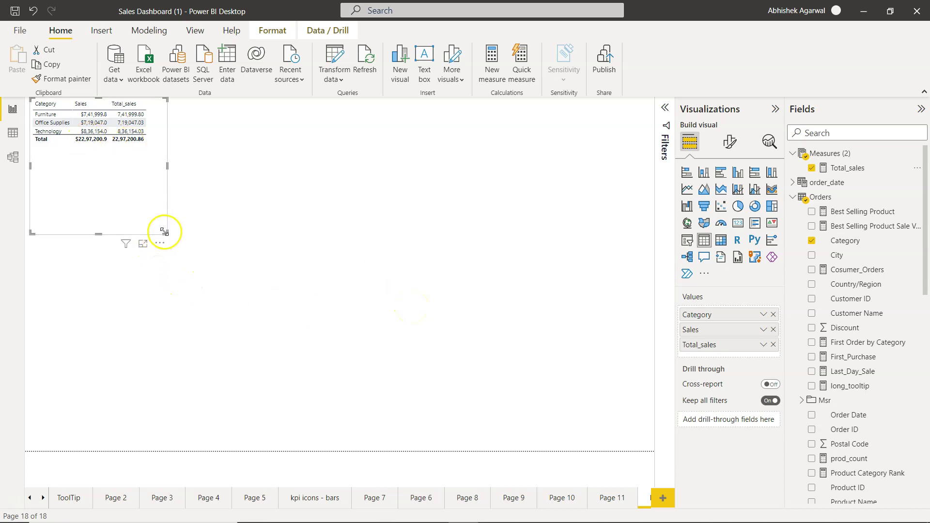
left_click_drag(165, 232, 164, 166)
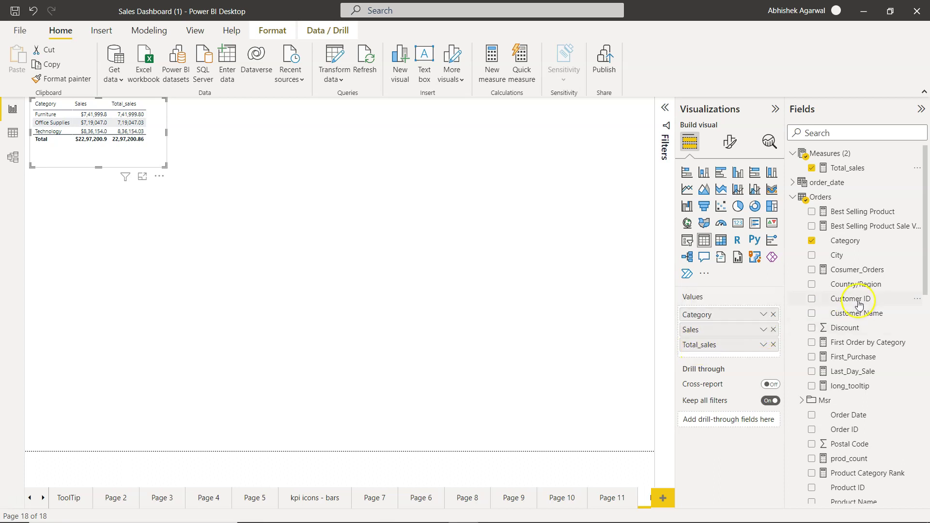
Step: Change Total_sales to SUM(Orders[Sales])/1000 so the table shows 2,297.20
left_click(851, 168)
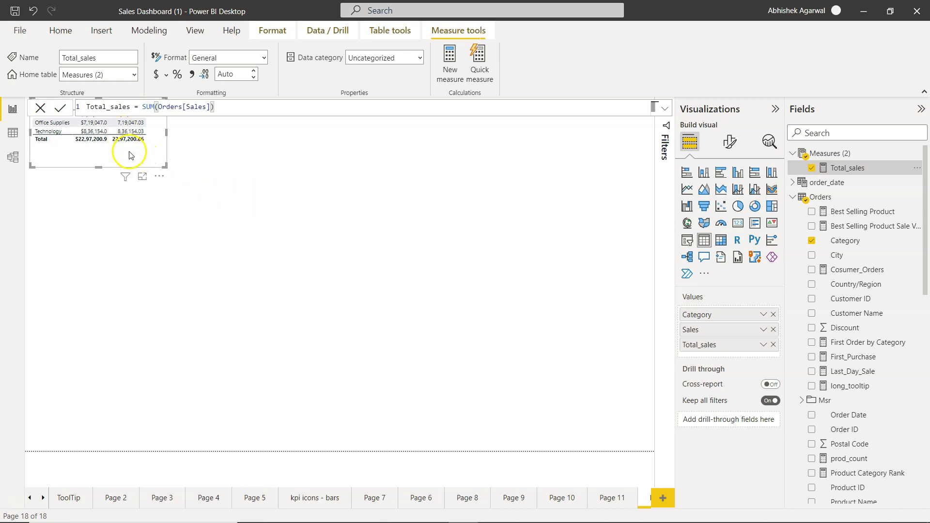
left_click_drag(129, 152, 140, 228)
left_click(143, 193)
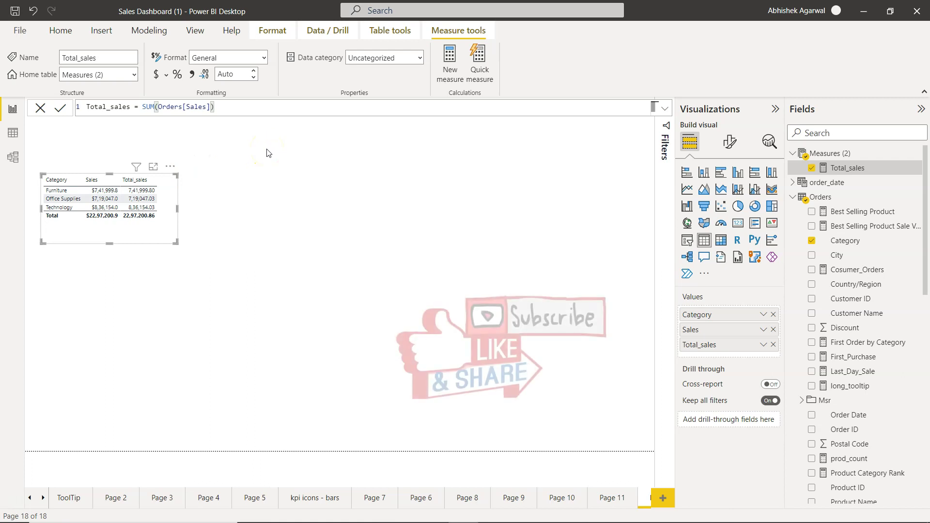
left_click(261, 110)
type("/1000")
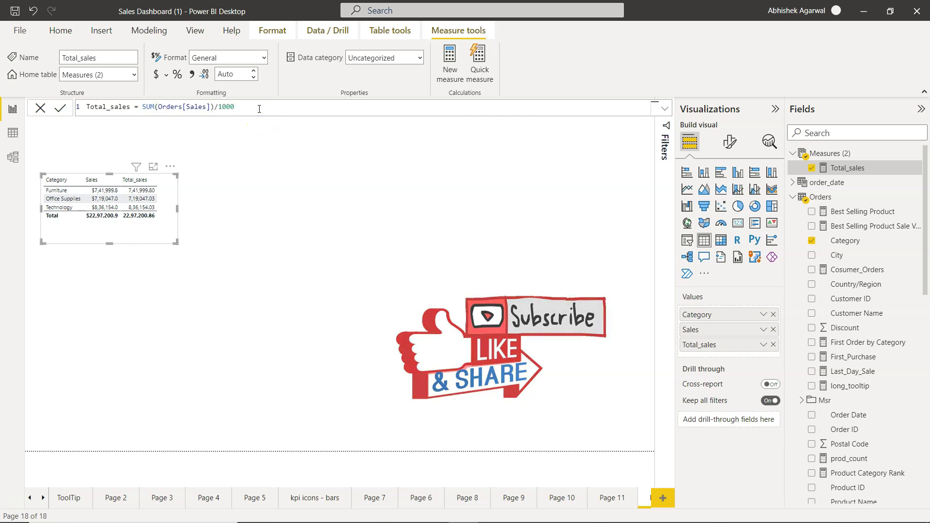
left_click(84, 97)
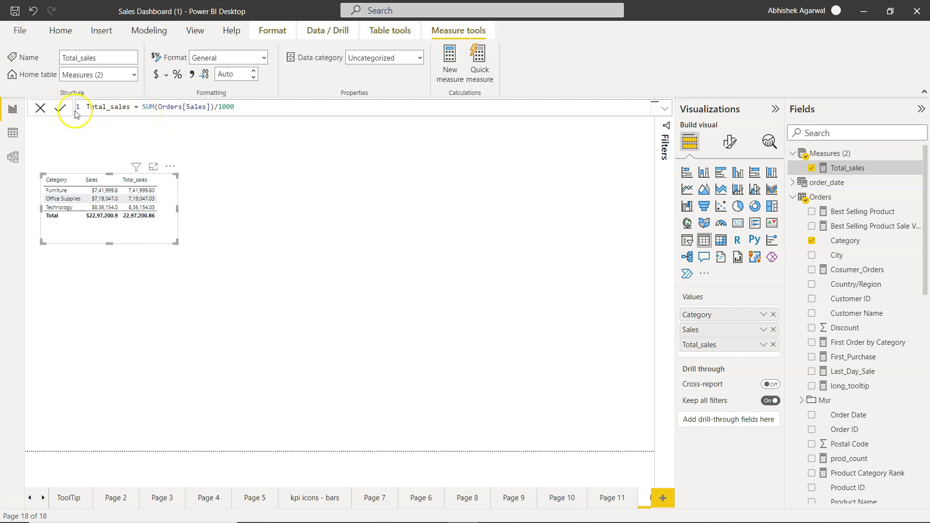
left_click(60, 108)
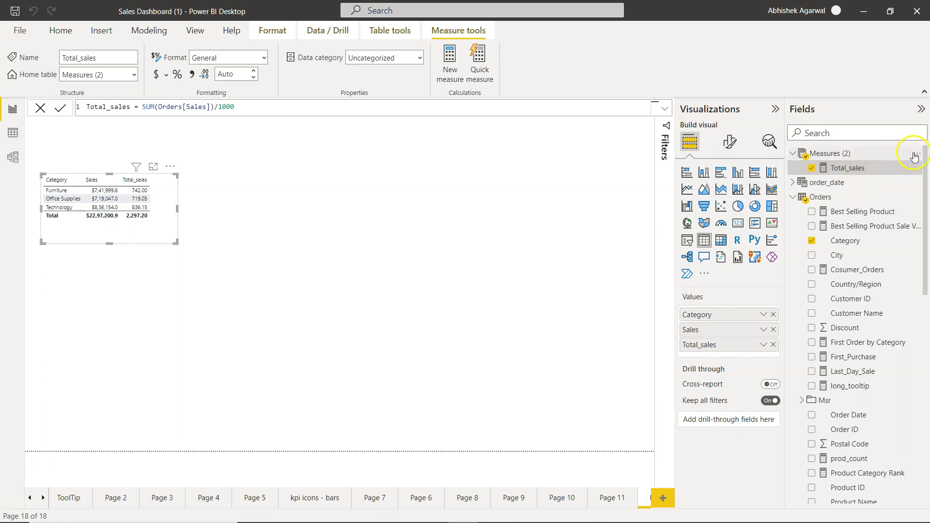
Step: Add the measure Total_Profit = SUM(Orders[Profit]) to Measures (2)
left_click(916, 153)
left_click(831, 161)
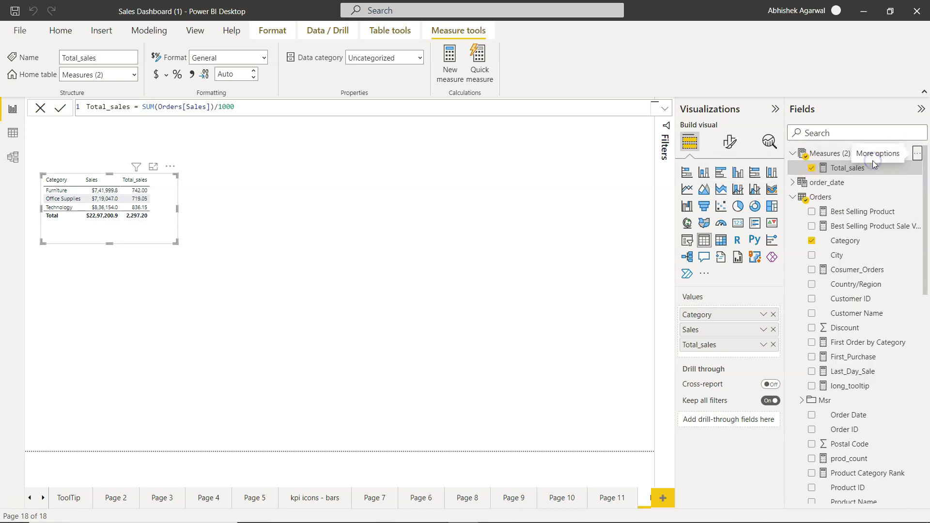
type("T")
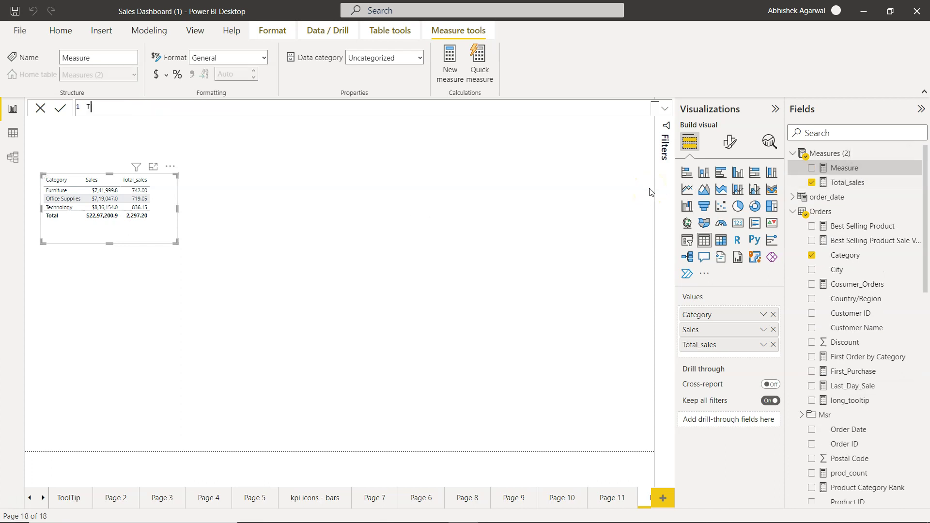
type("otal_Profit = sum(prof")
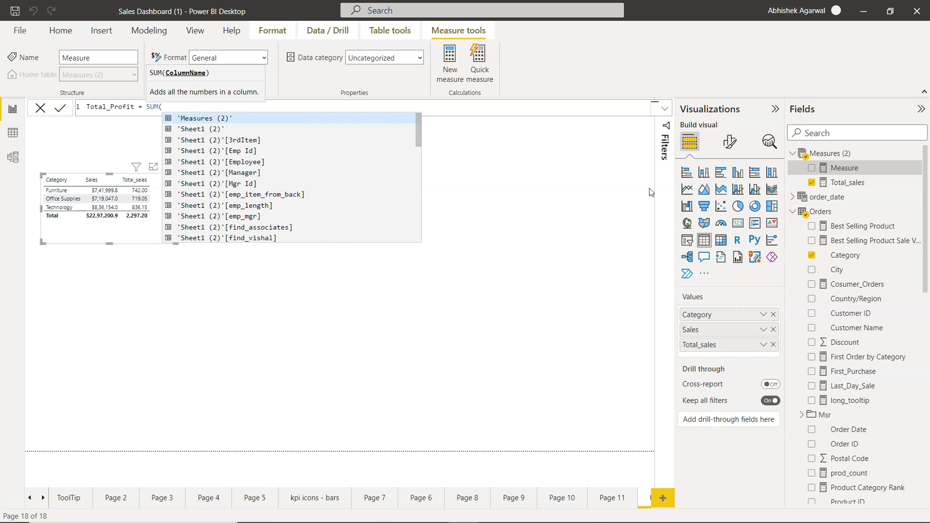
key("Tab")
type(")")
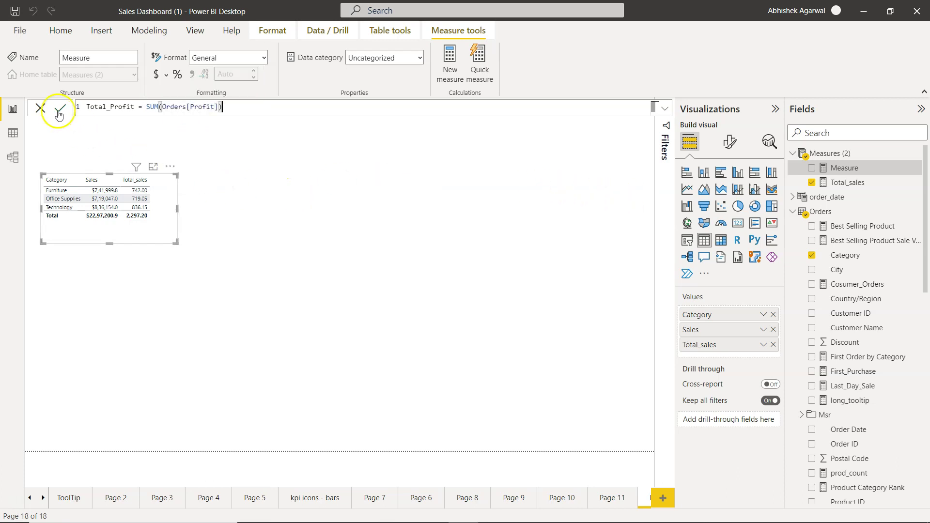
key("Return")
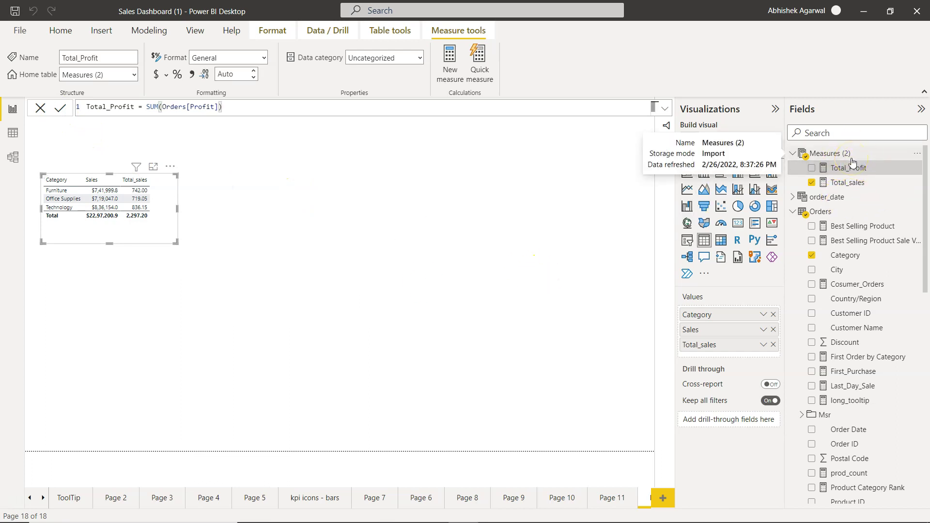
scroll(856, 409, "down", 3)
scroll(856, 410, "down", 5)
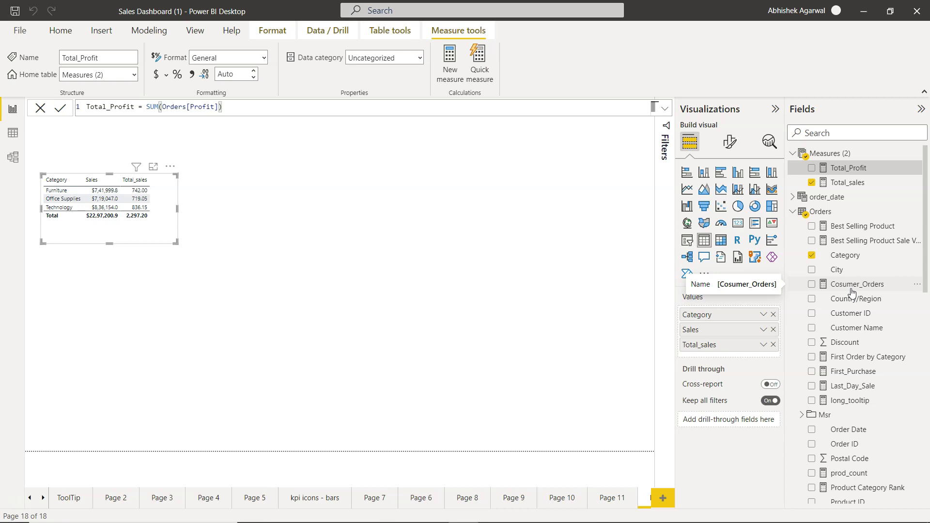
left_click(822, 154)
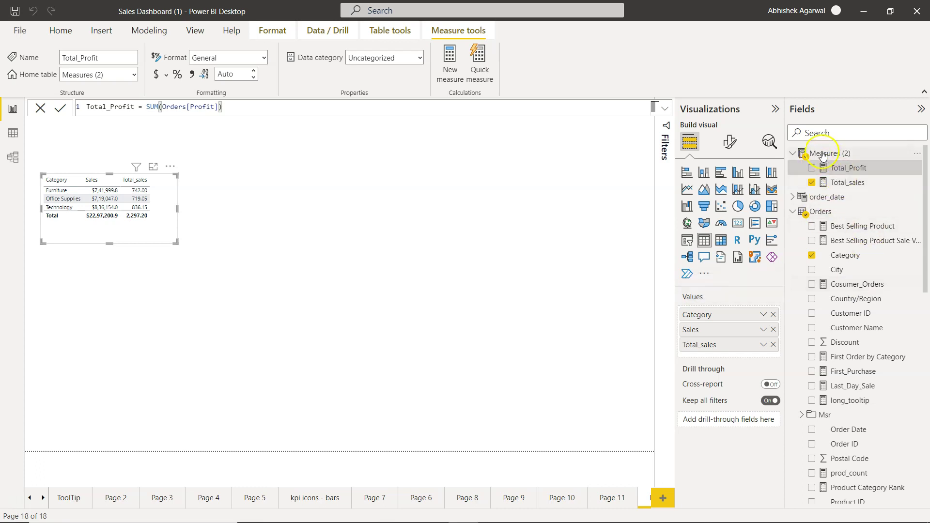